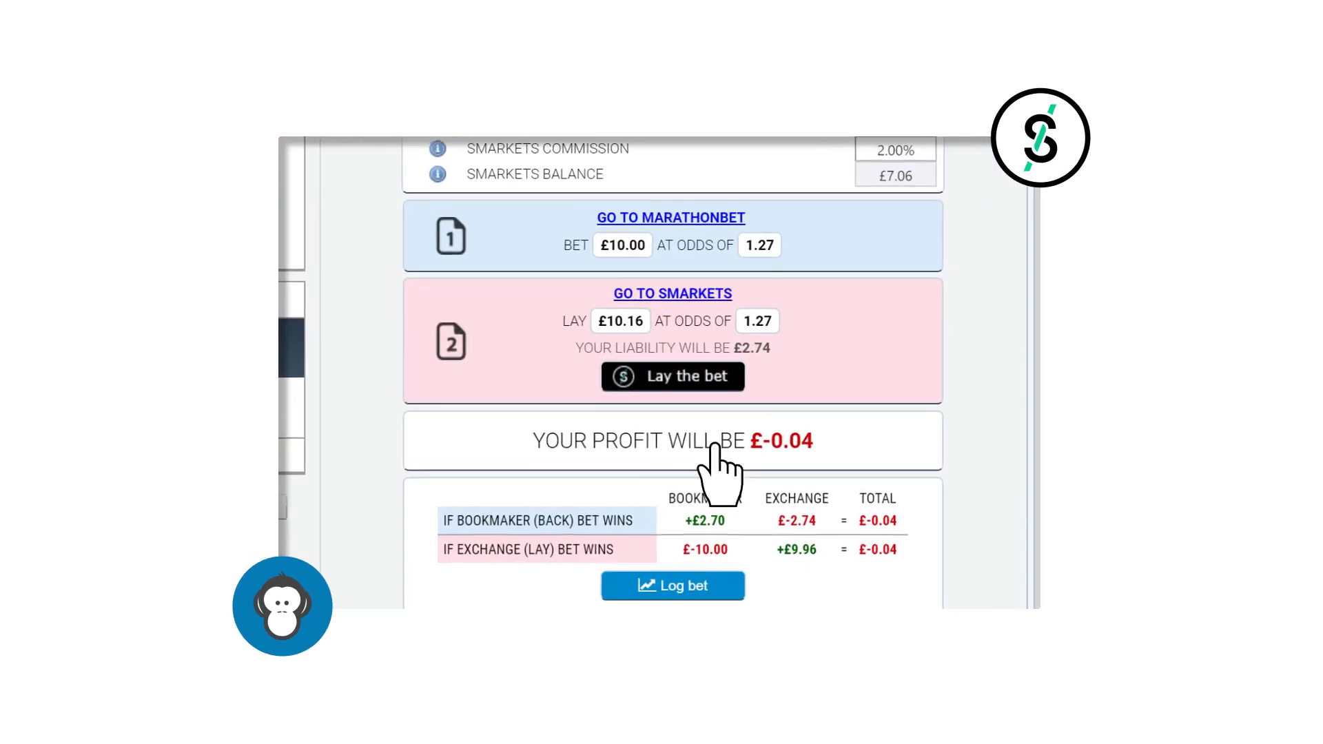
- Lay the bet on Smarkets at 1.27 from the calculator: £5.08 stake, £1.37 liability
{"action": "left_click", "coordinate": [758, 442]}
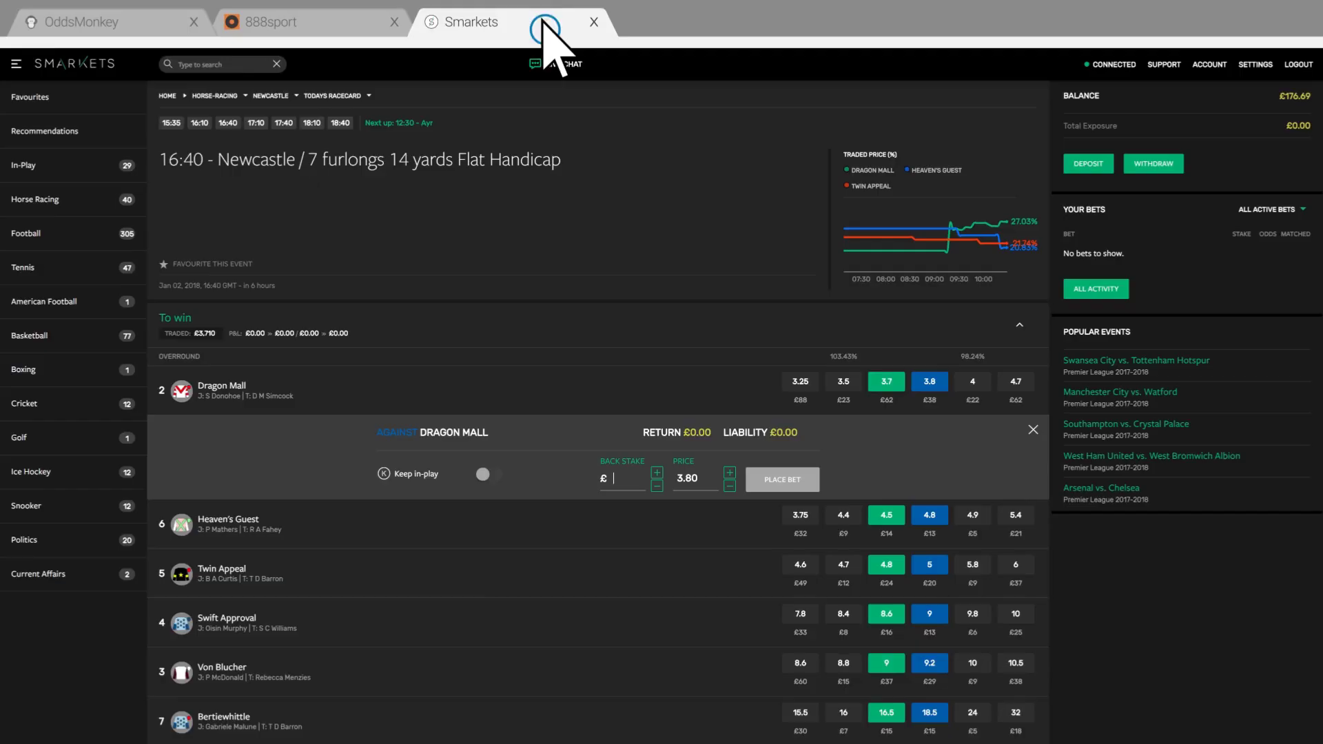
- Enter 9.92, send the lay to Smarkets, confirm it and accept the odds-change notice
{"action": "type", "text": "9.92"}
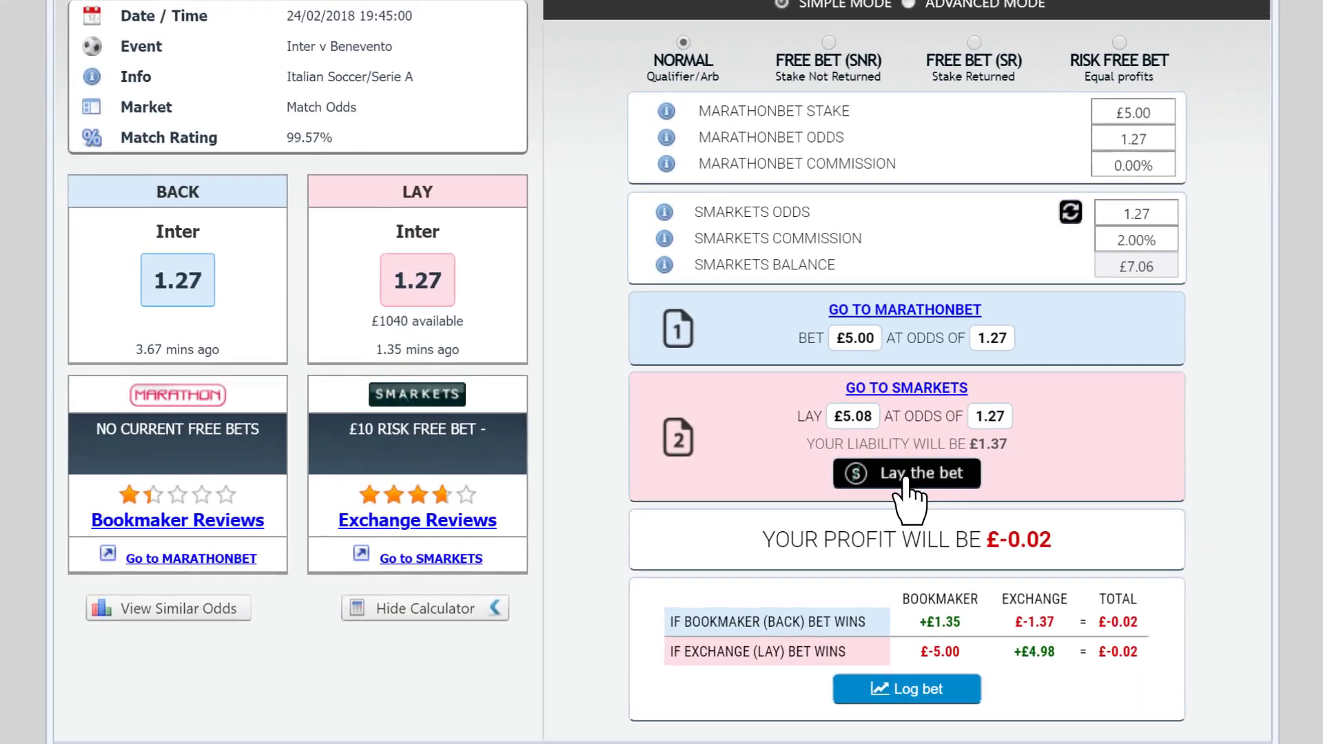
{"action": "left_click", "coordinate": [910, 482]}
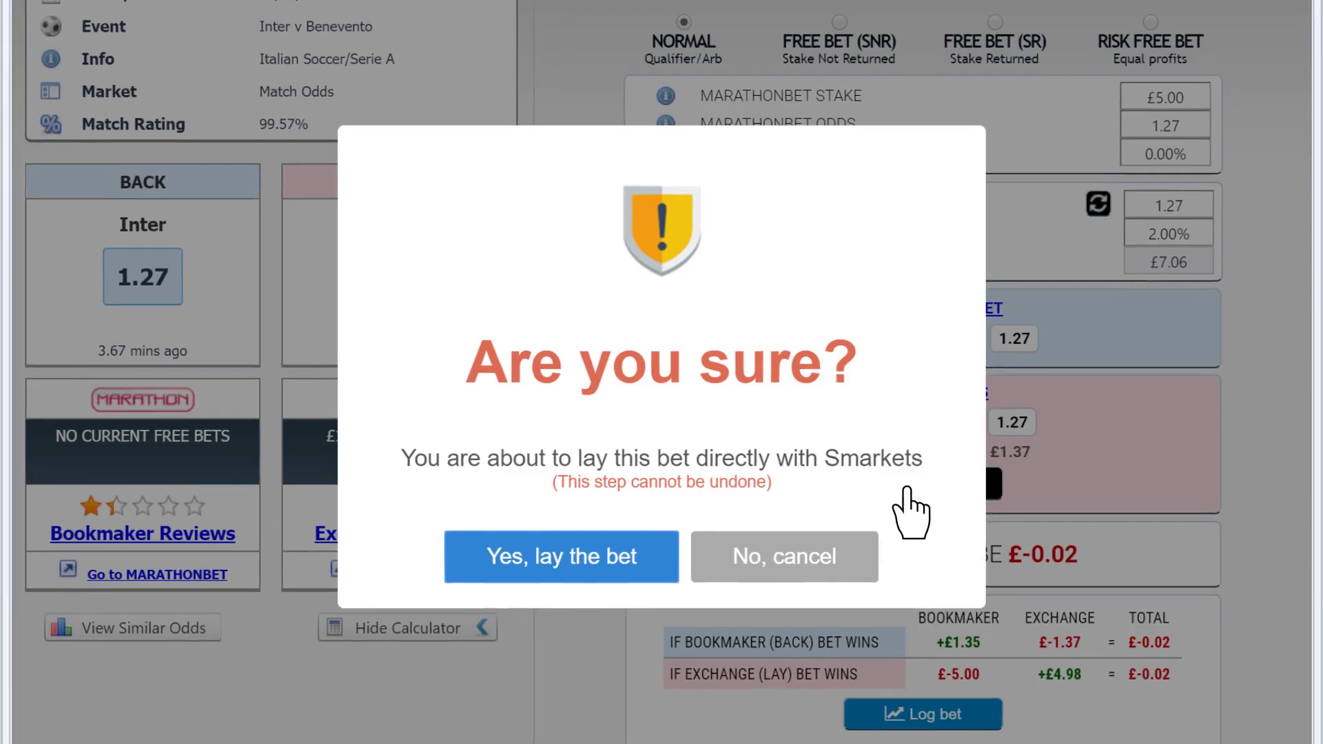
{"action": "left_click", "coordinate": [572, 561]}
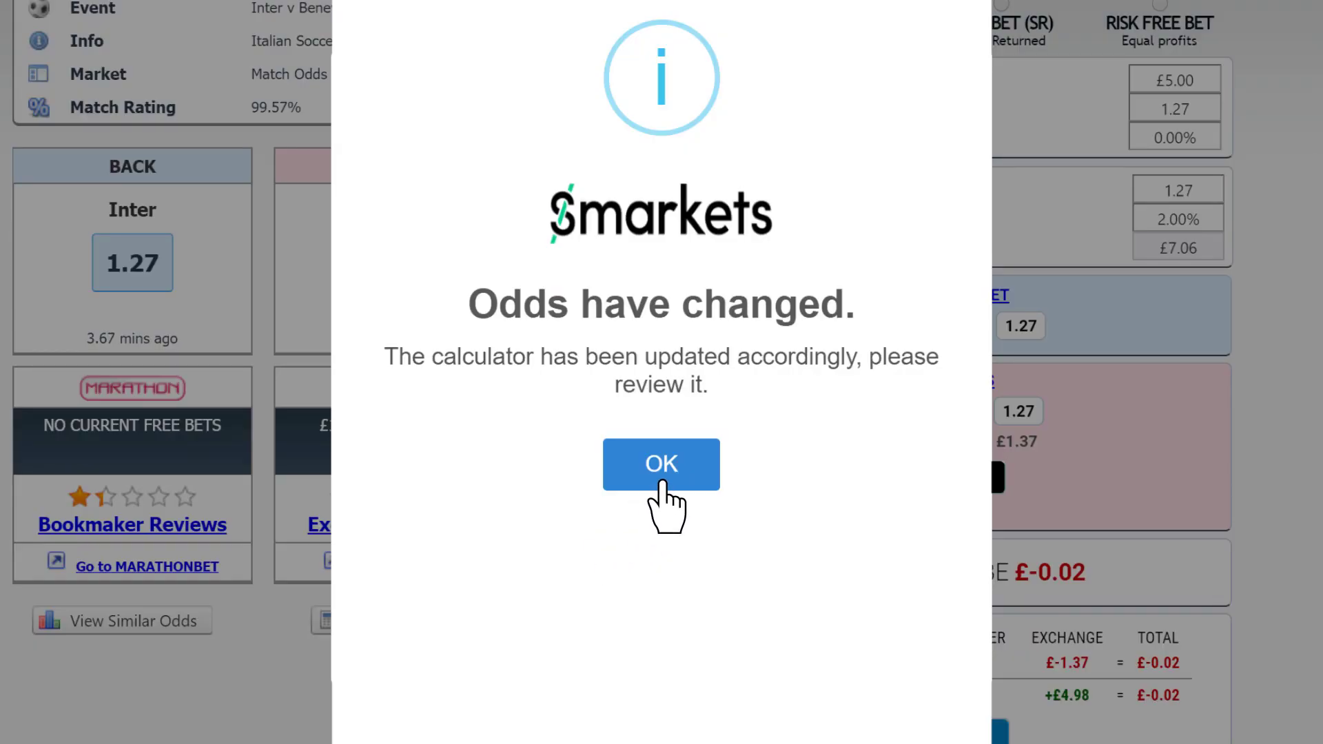
{"action": "left_click", "coordinate": [661, 476]}
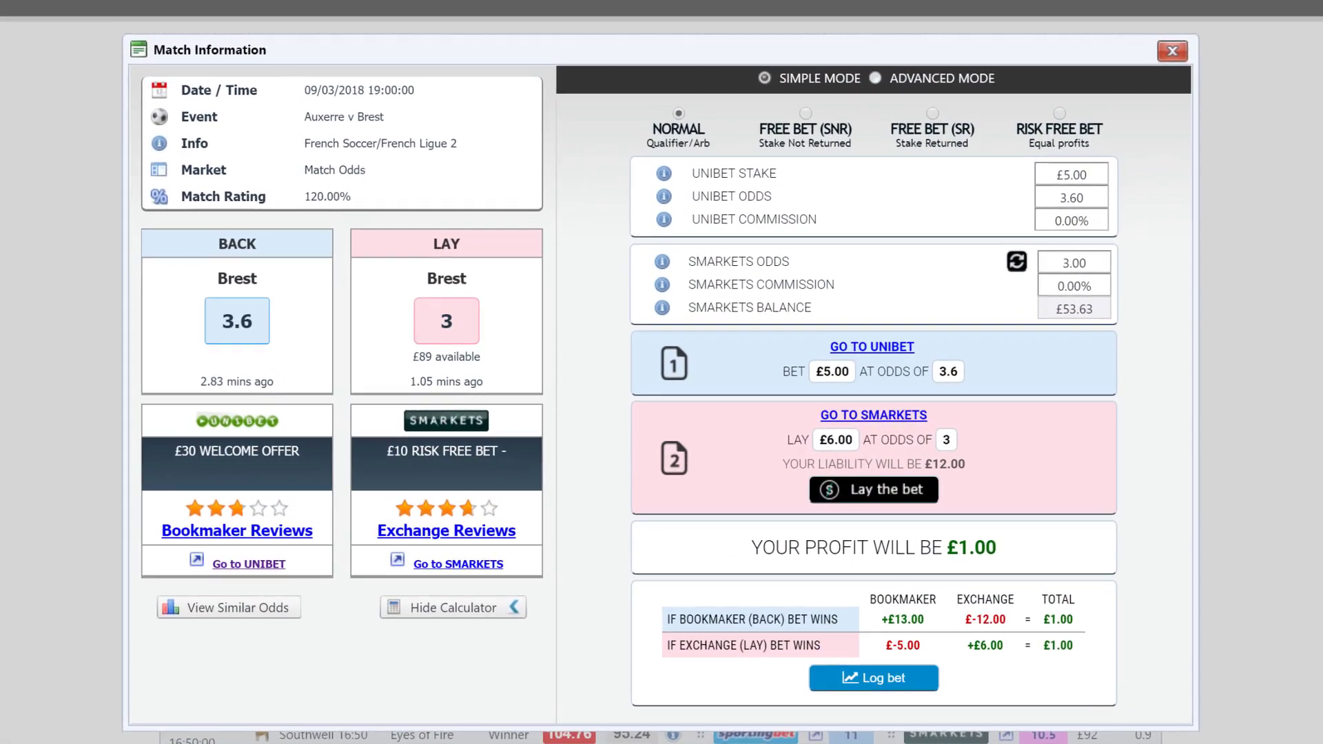
- Place a £5.00 back bet on Brest at 3.60 on Unibet for Auxerre v Brest
{"action": "left_click", "coordinate": [875, 347]}
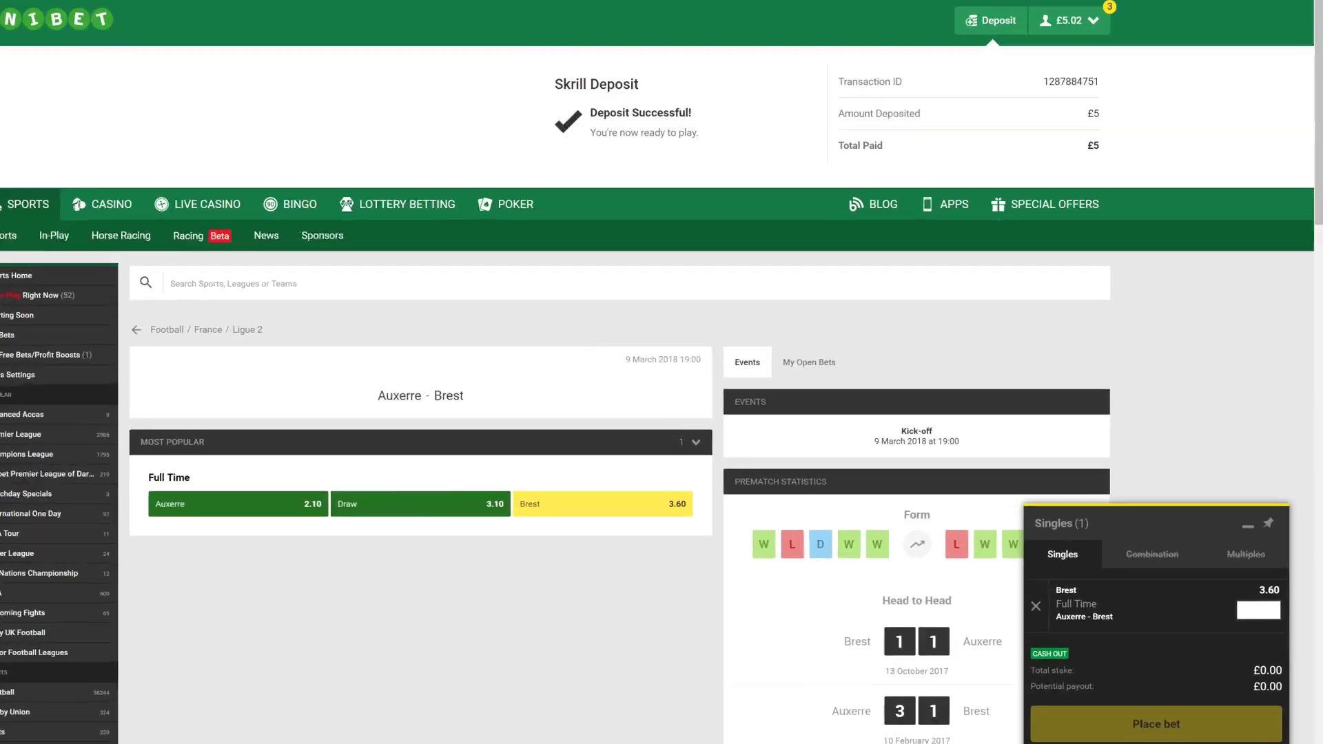
{"action": "type", "text": "5"}
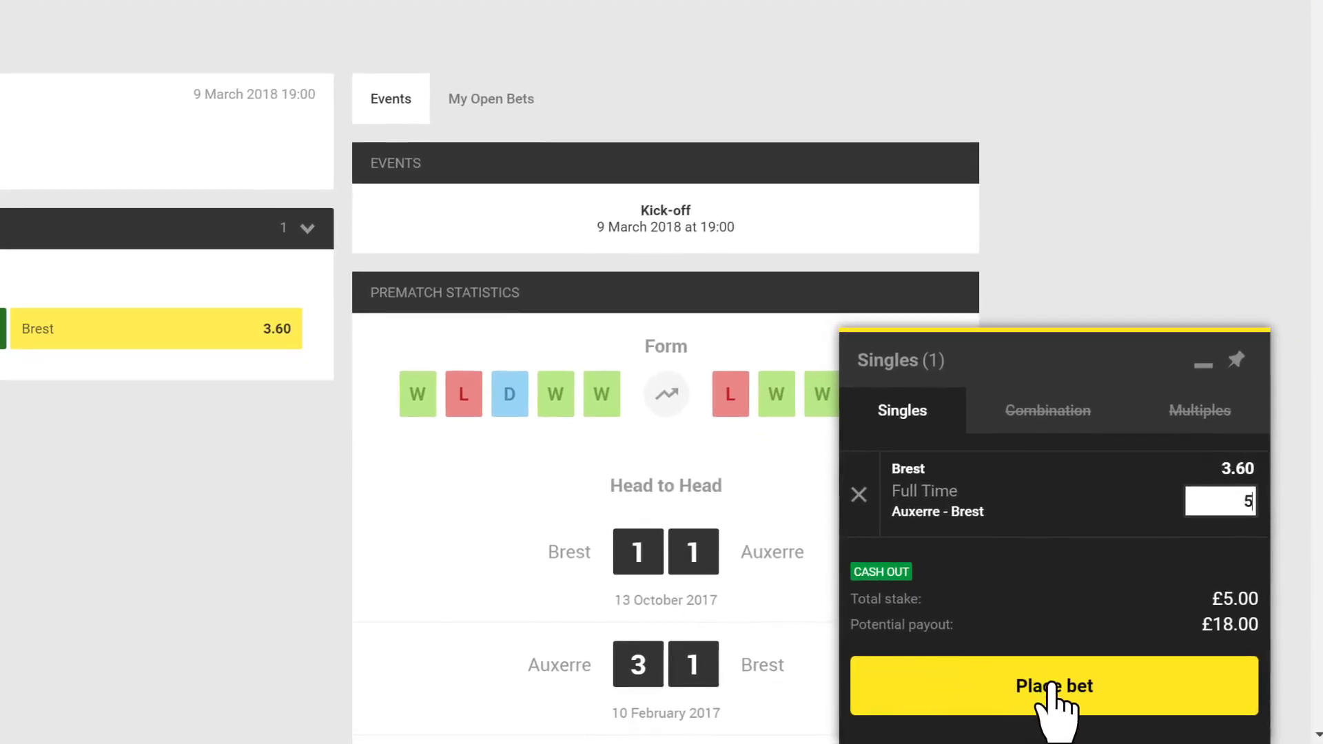
{"action": "left_click", "coordinate": [1053, 686]}
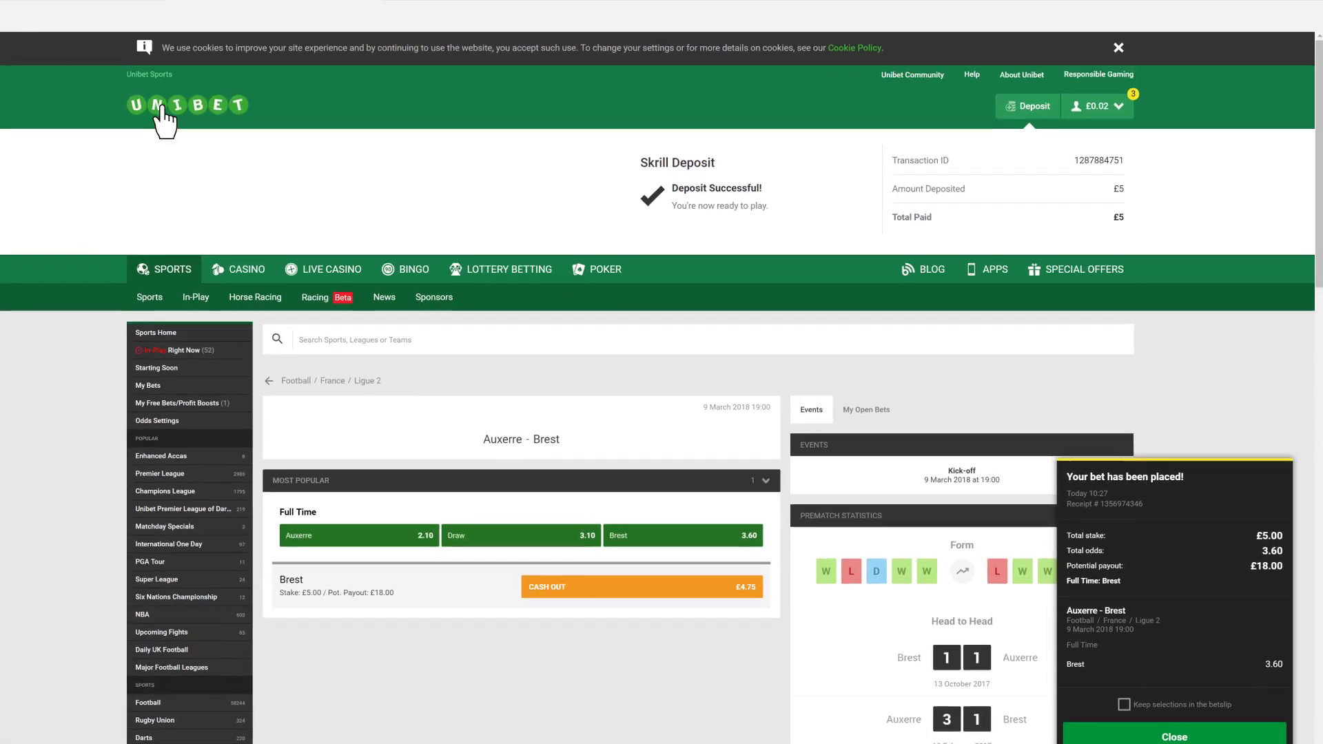
- Lay £6.00 on Brest at 3.00 on Smarkets from the calculator, fully matched with £12.00 liability
{"action": "left_click", "coordinate": [124, 17]}
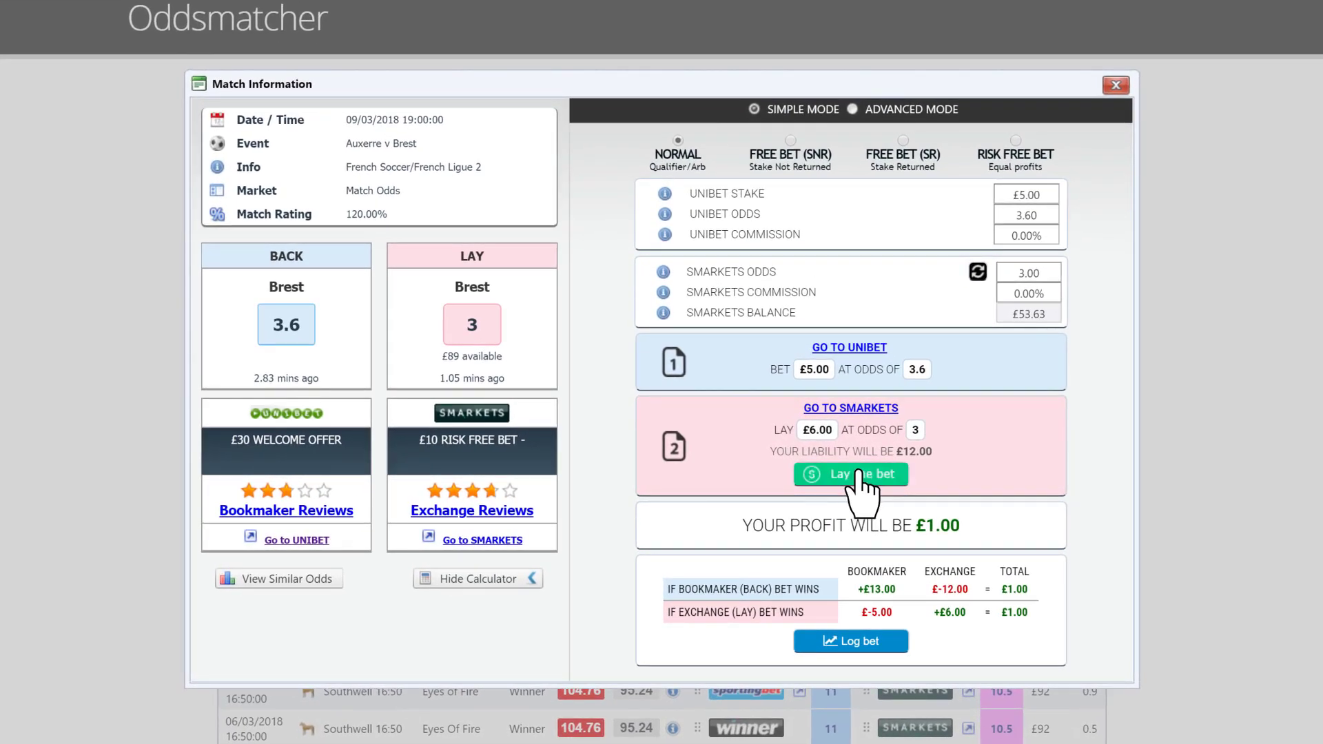
{"action": "left_click", "coordinate": [860, 476]}
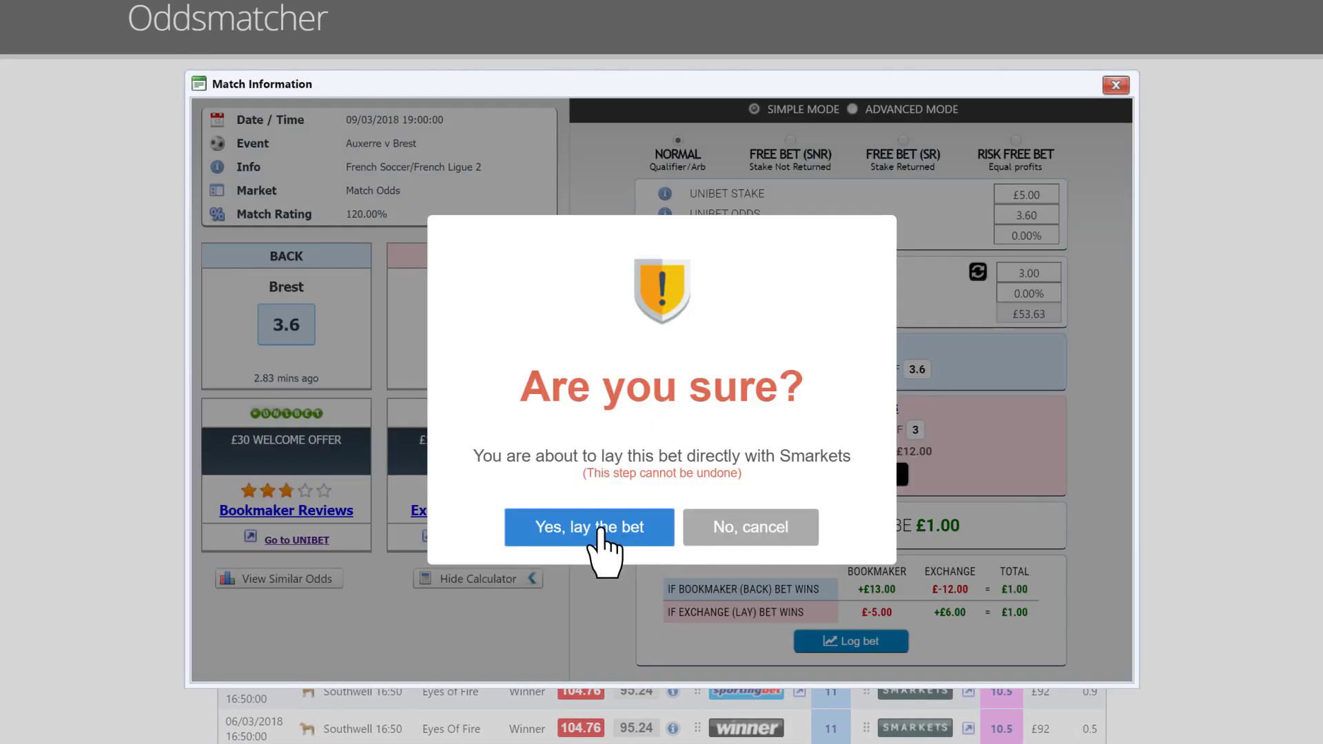
{"action": "left_click", "coordinate": [598, 527]}
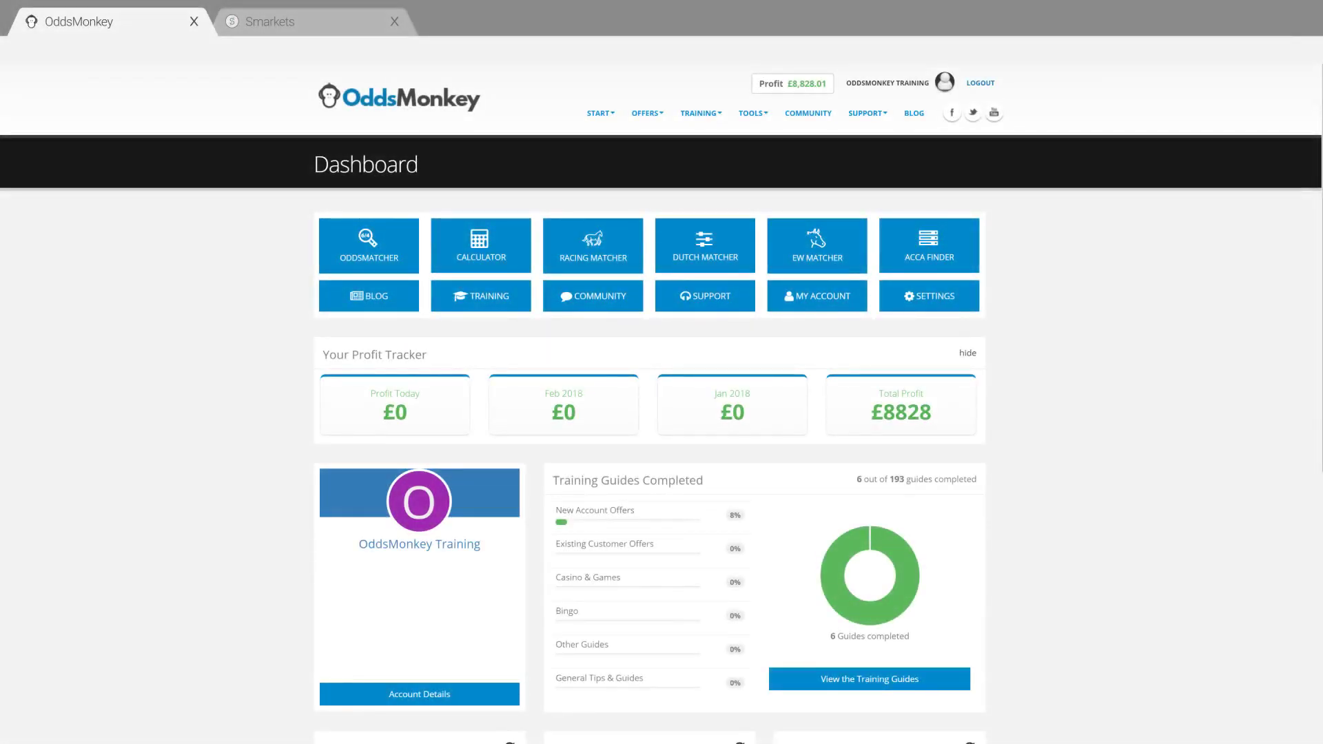
- Go to Smarkets Settings on the dashboard and start 'Link your Smarkets account'
{"action": "scroll", "coordinate": [662, 414], "scroll_direction": "down", "scroll_amount": 7}
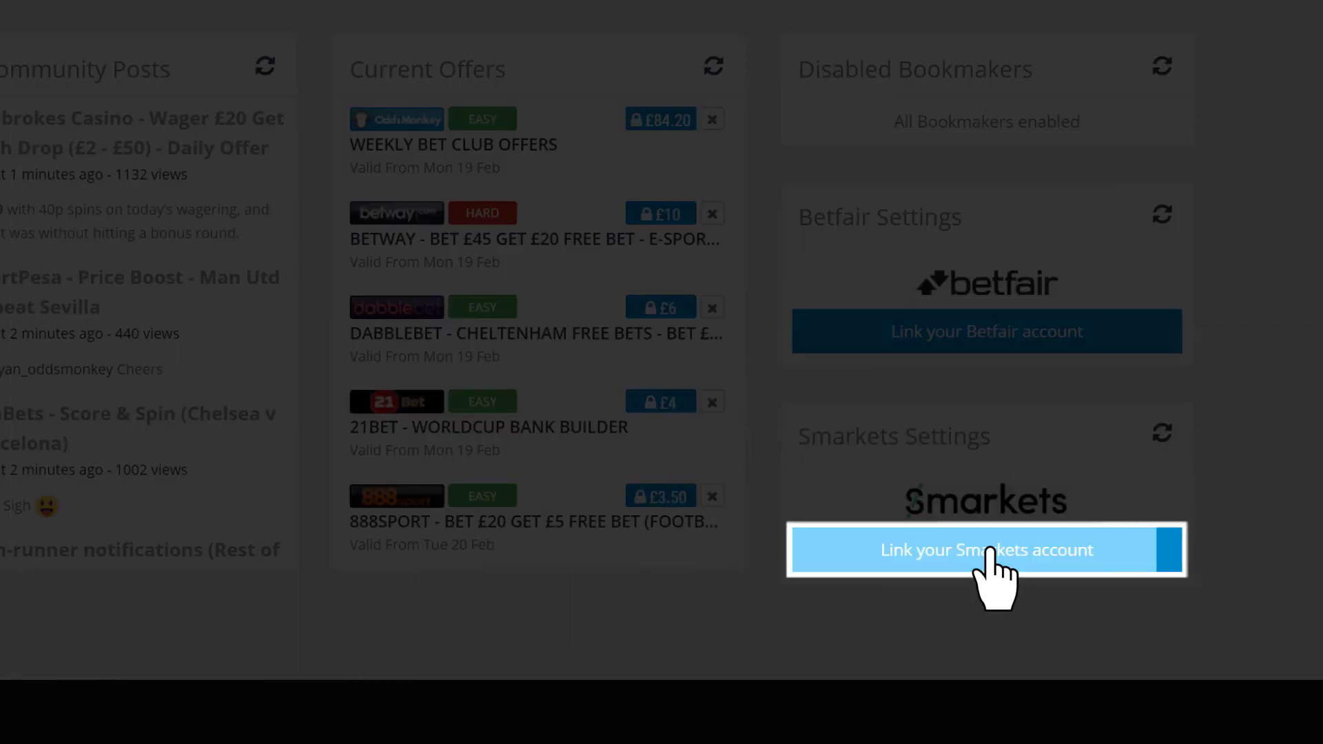
{"action": "left_click", "coordinate": [990, 561]}
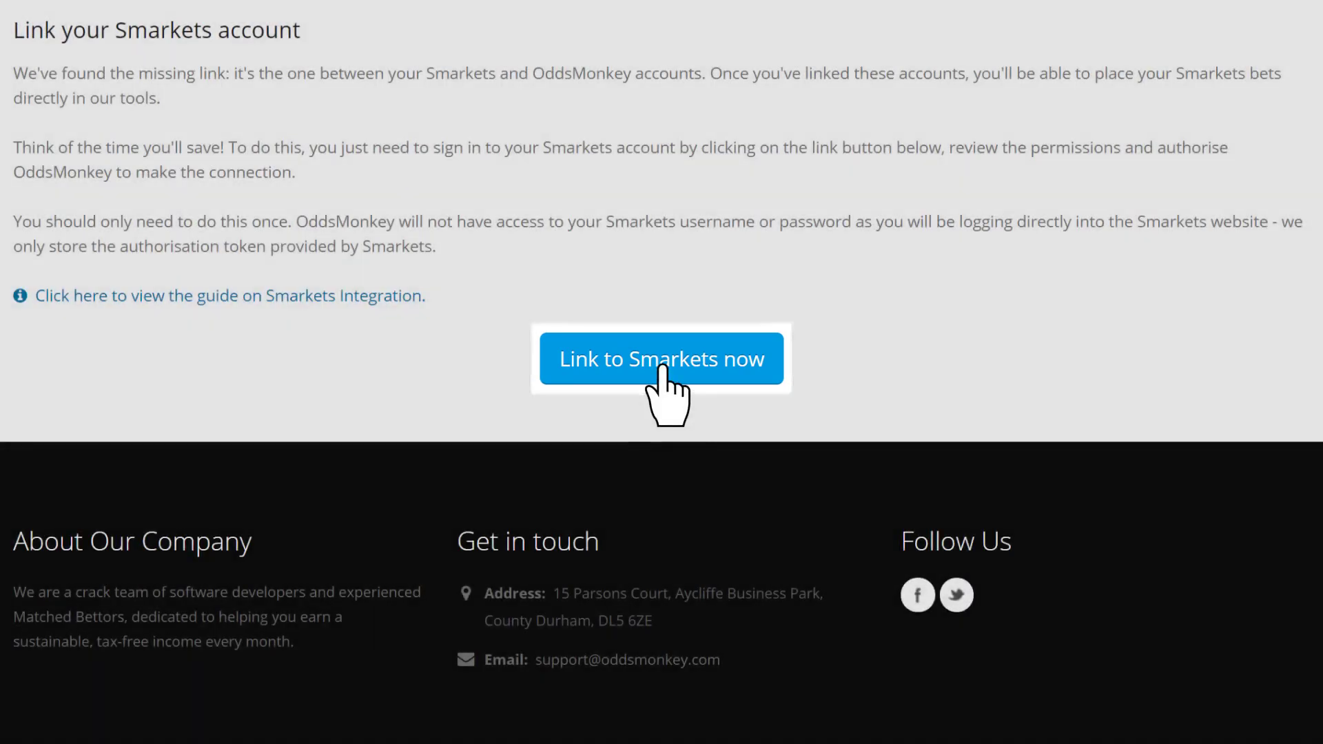
- Sign in to Smarkets, authorise OddsMonkey and save settings with 2% commission
{"action": "left_click", "coordinate": [658, 373]}
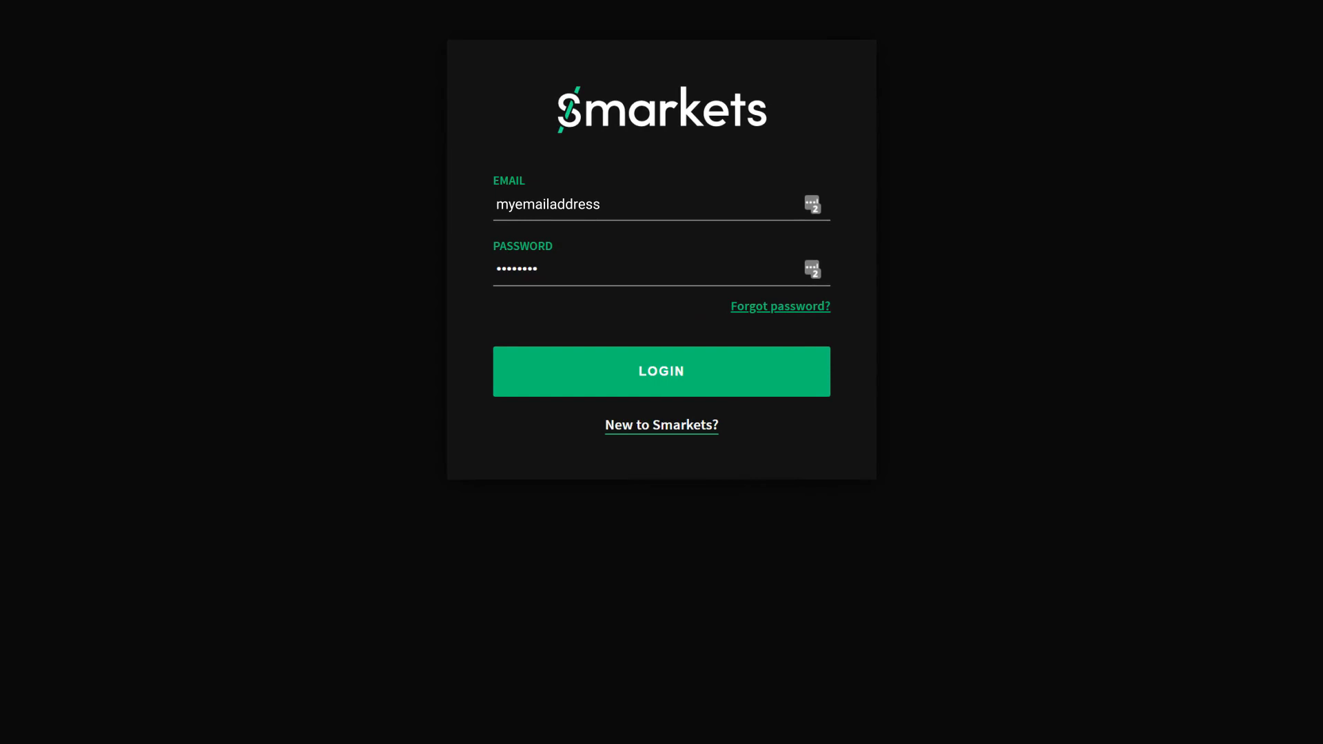
{"action": "left_click", "coordinate": [656, 372]}
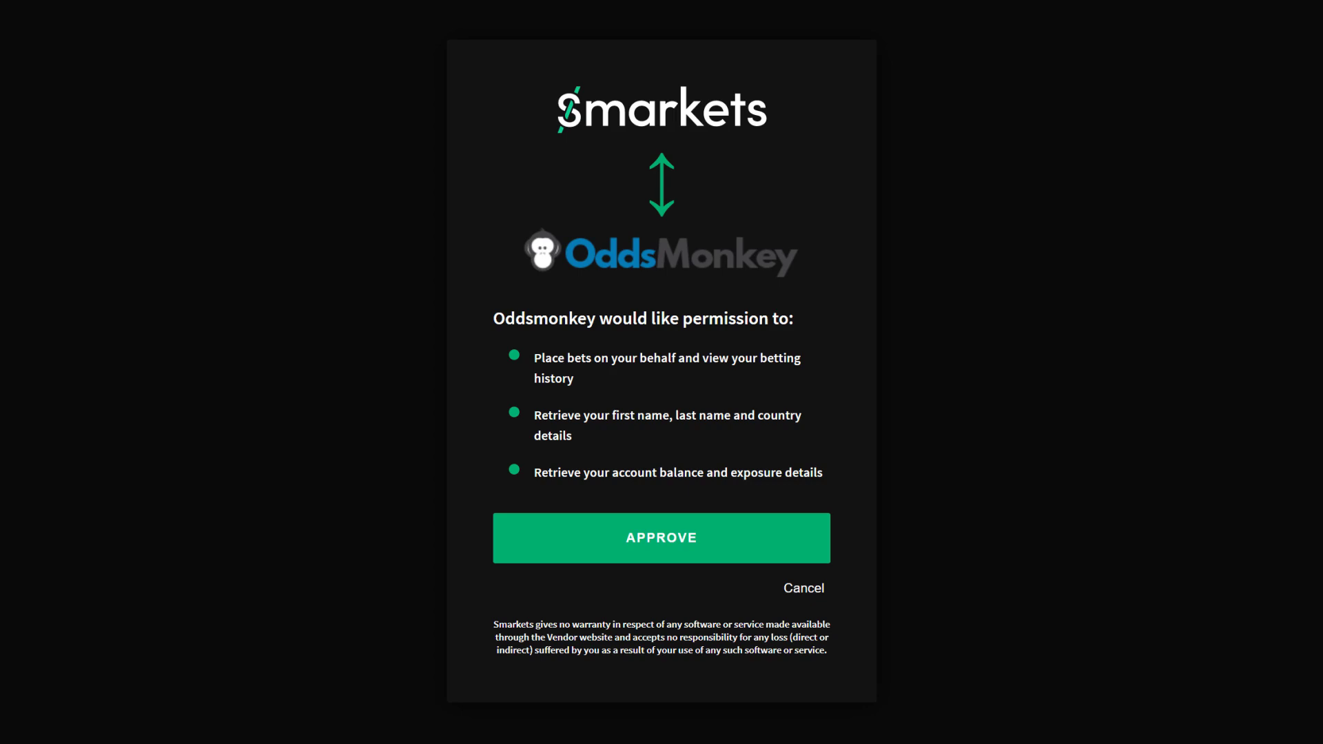
{"action": "left_click", "coordinate": [661, 561]}
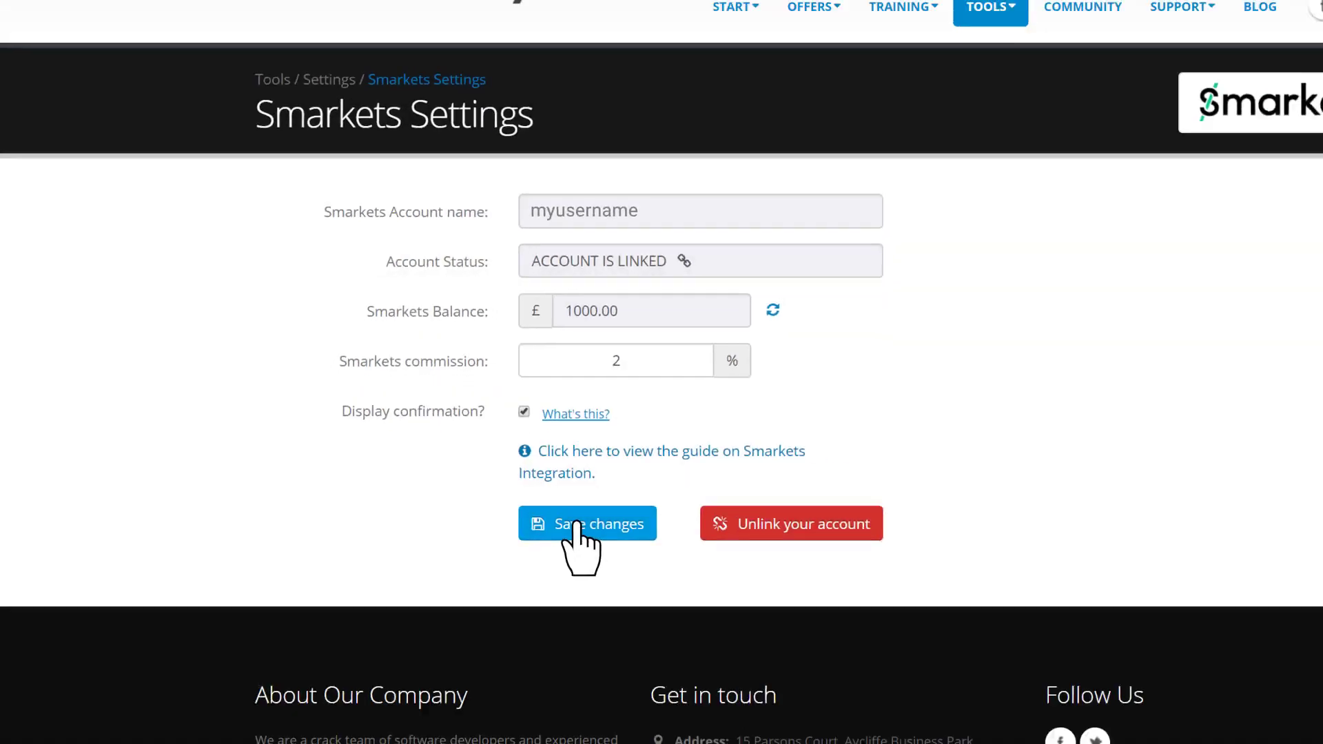
{"action": "left_click", "coordinate": [635, 591]}
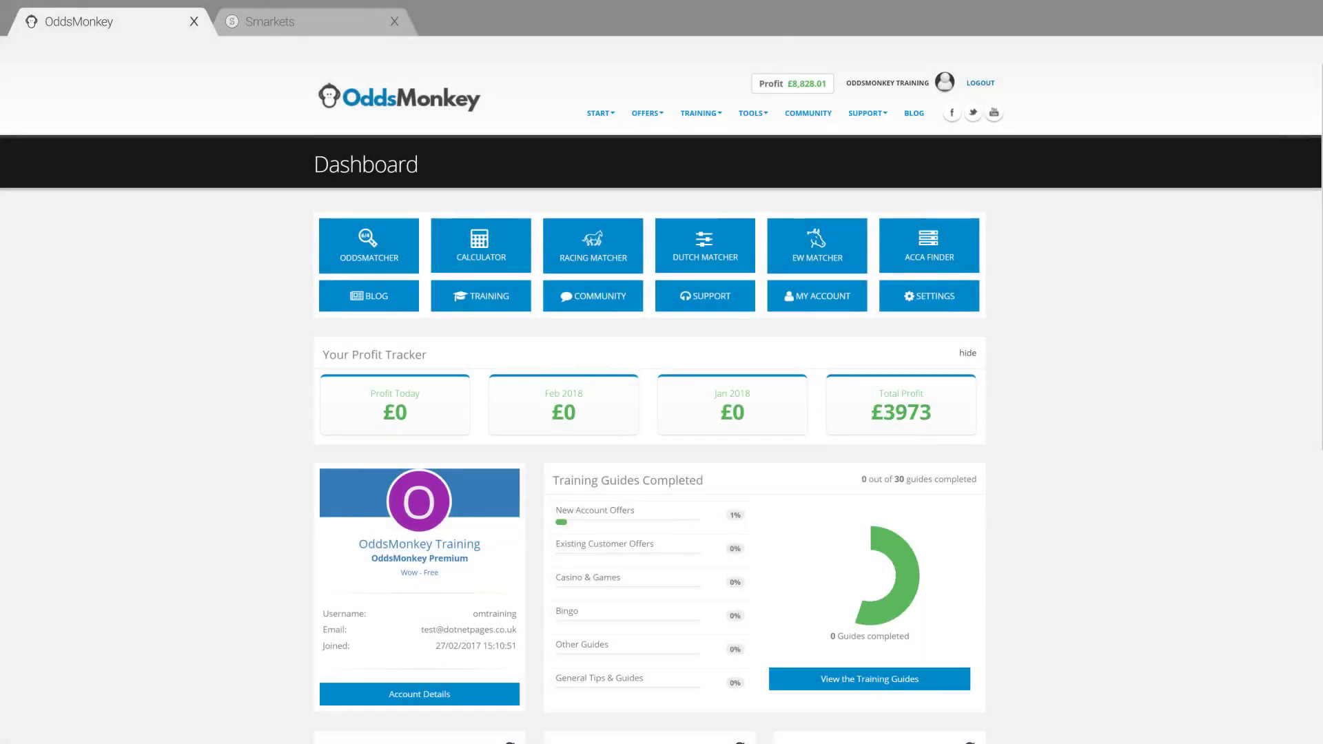
- Open the Smarkets Settings card on the dashboard to confirm the account is linked
{"action": "scroll", "coordinate": [661, 414], "scroll_direction": "down", "scroll_amount": 3}
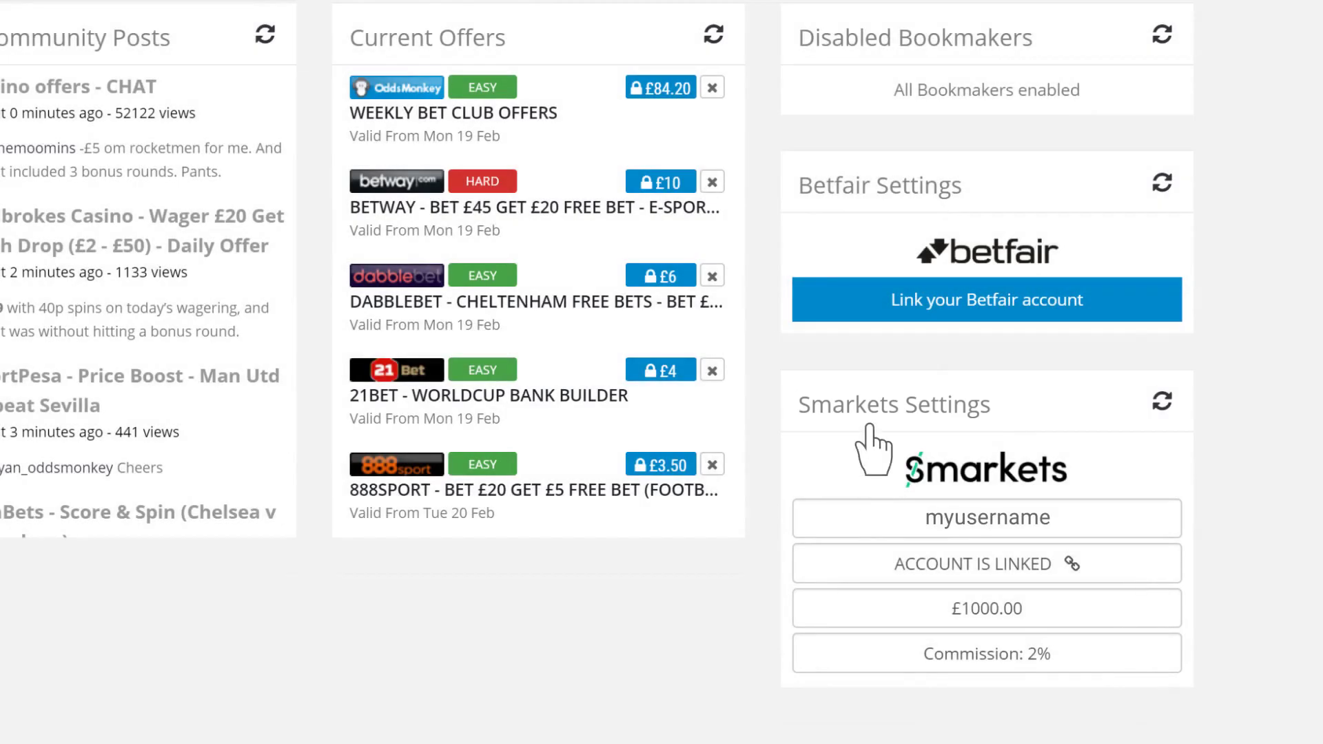
{"action": "left_click", "coordinate": [870, 424]}
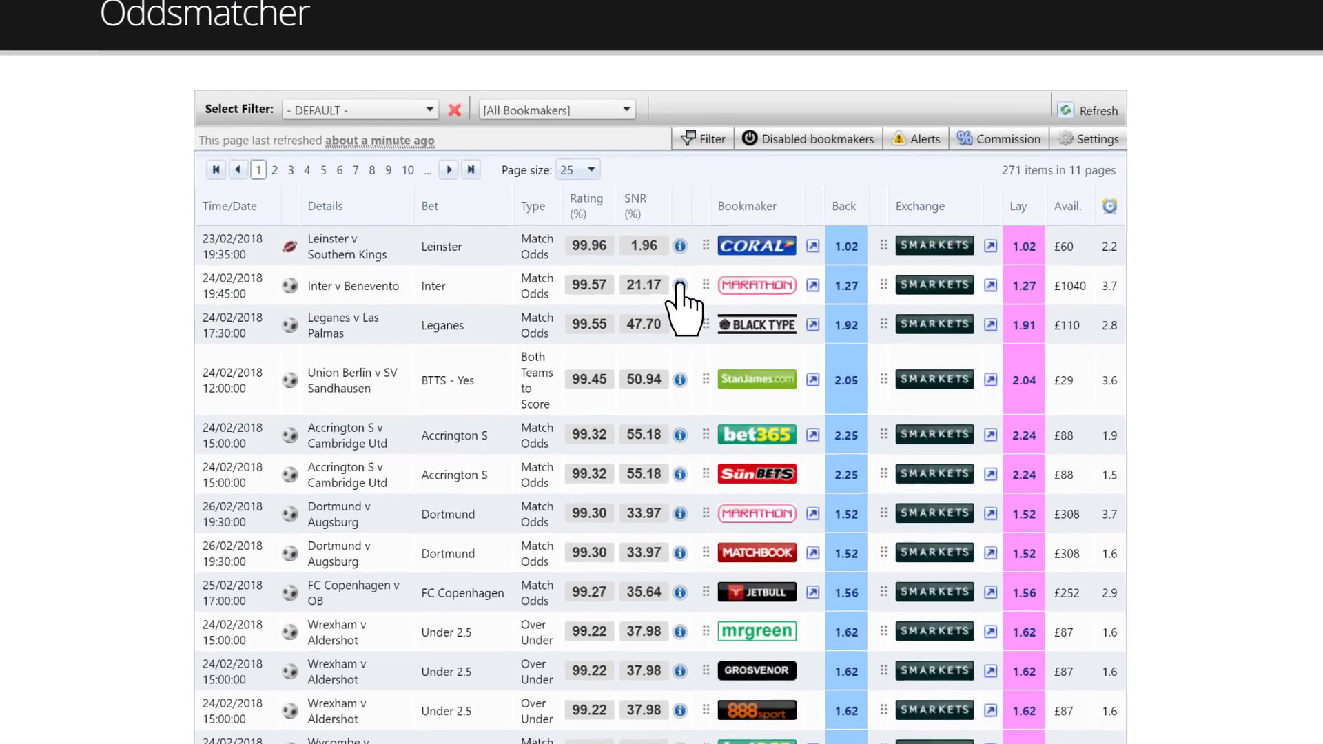
- Set a £5.00 Marathonbet stake in the Inter v Benevento calculator, giving a £5.08 lay at 1.27
{"action": "left_click", "coordinate": [671, 353]}
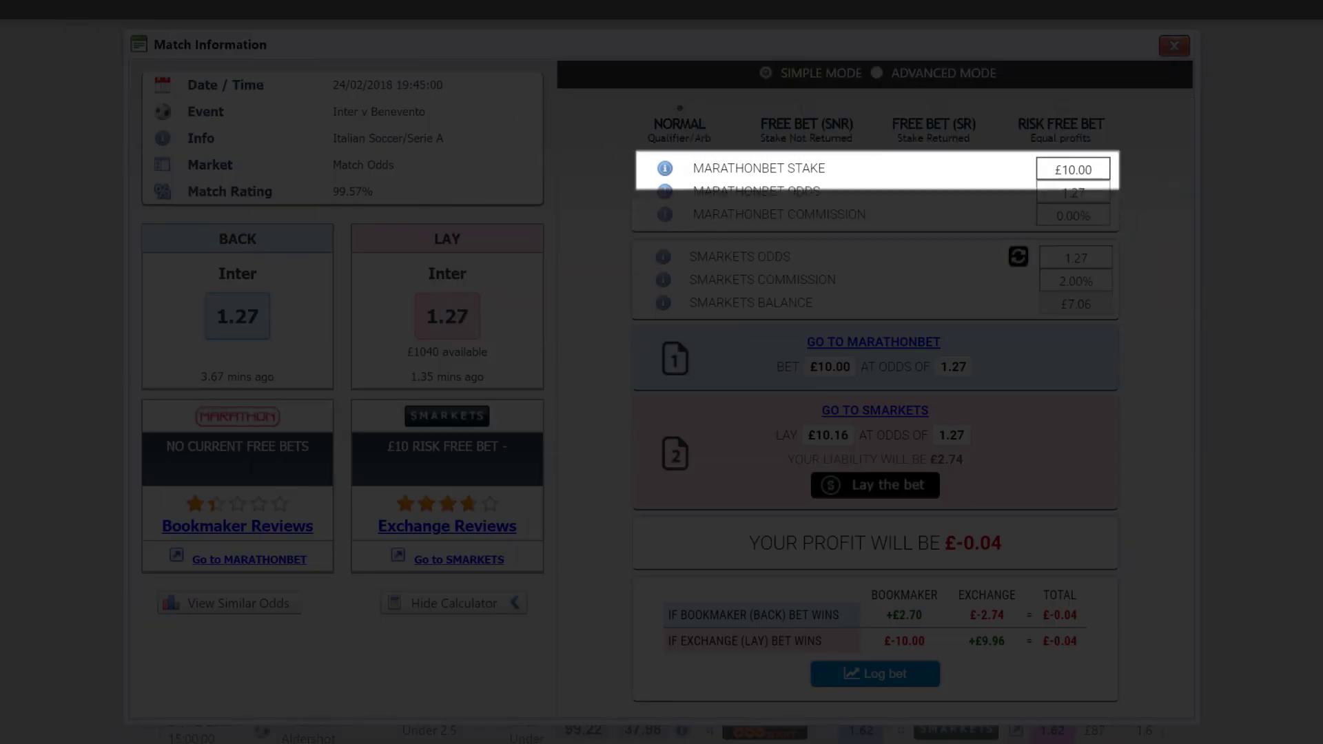
{"action": "left_click", "coordinate": [1074, 168]}
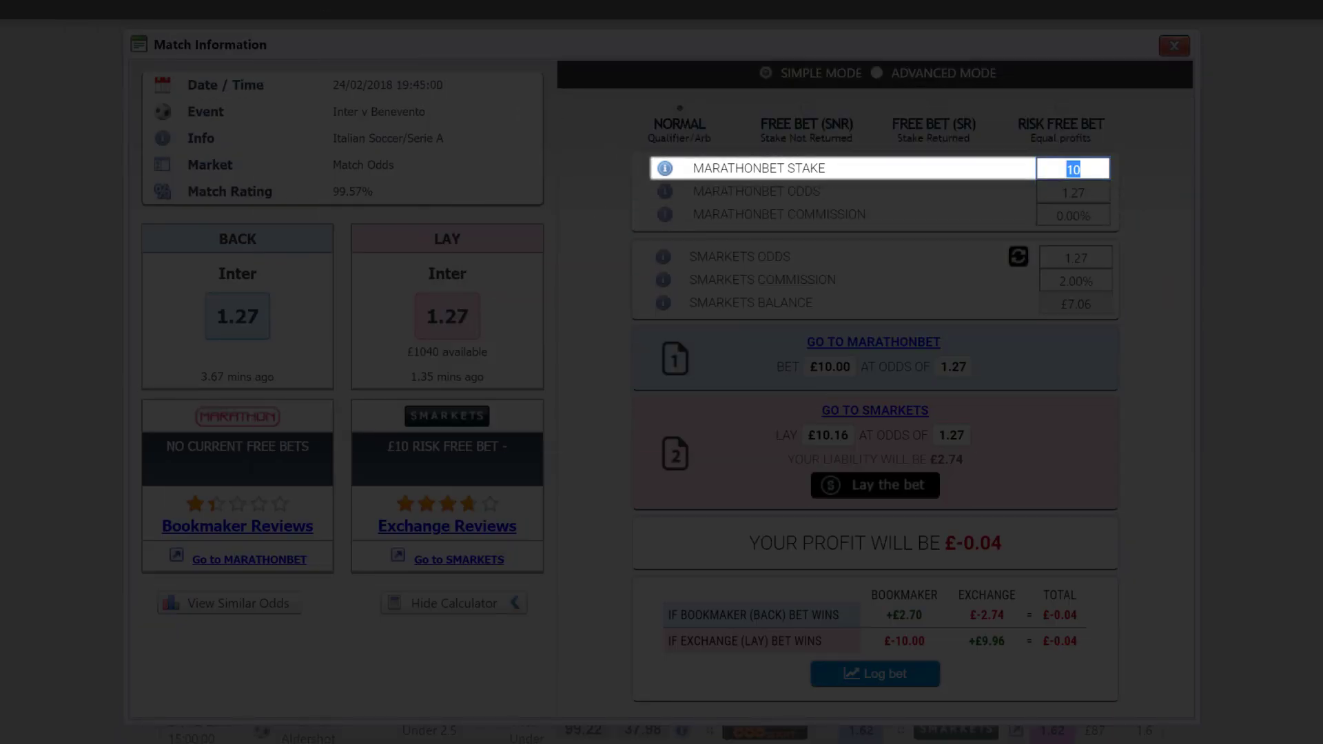
{"action": "type", "text": "5"}
{"action": "key", "text": "Tab"}
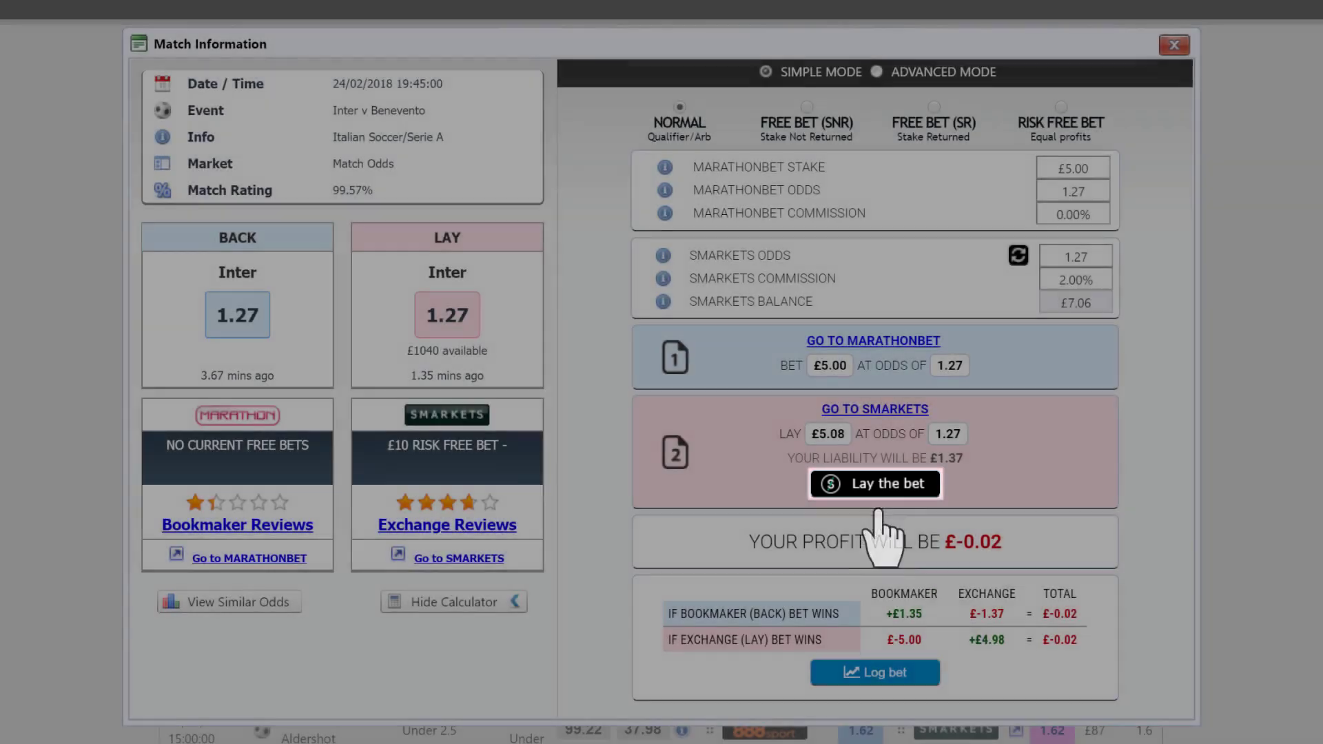
- Place and confirm the £5.08 Smarkets lay on Inter at 1.27, dismissing the placed message
{"action": "left_click", "coordinate": [855, 484]}
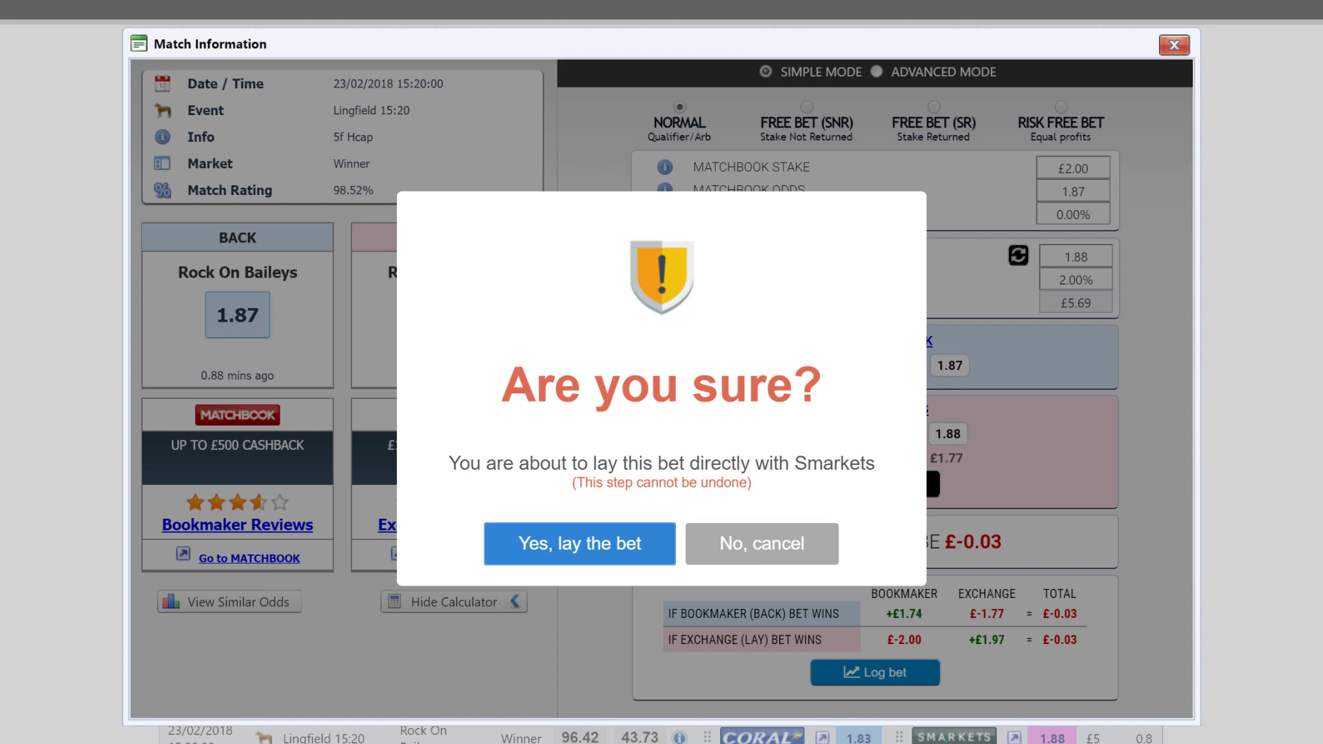
{"action": "left_click", "coordinate": [581, 552]}
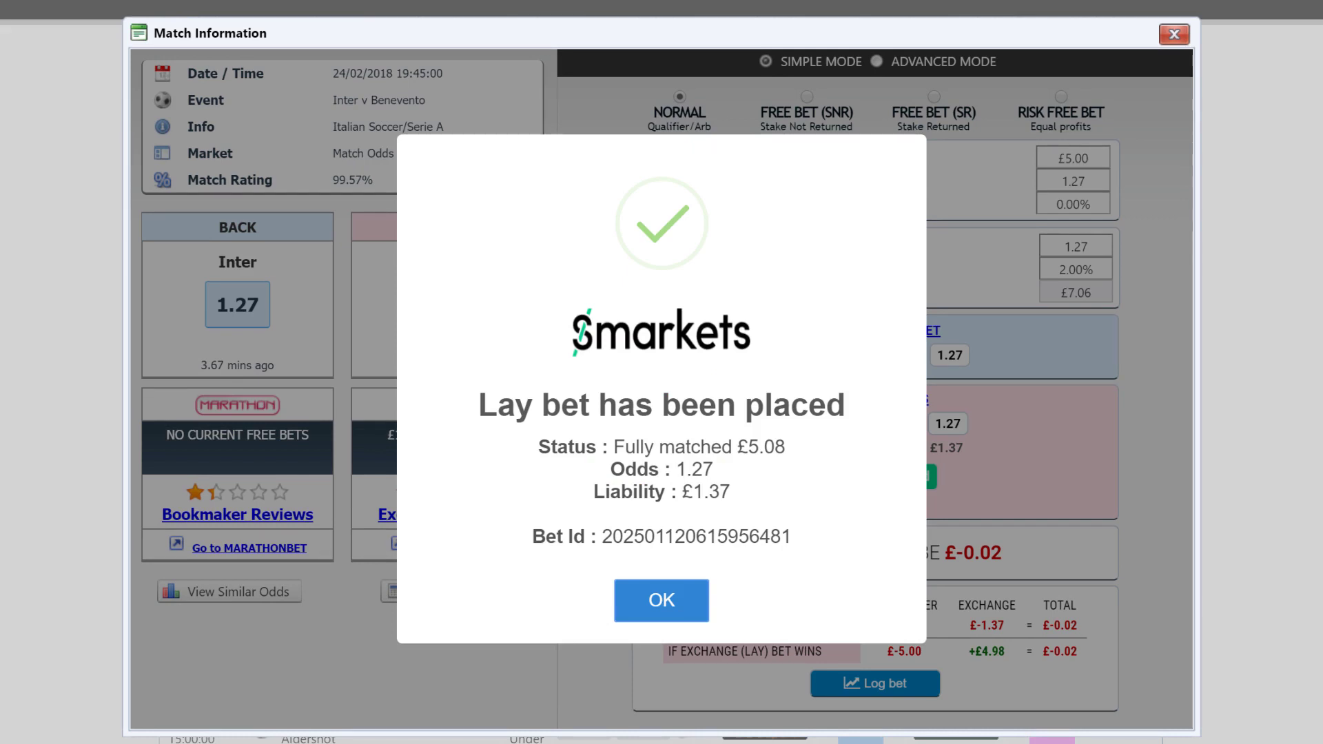
{"action": "left_click", "coordinate": [672, 606]}
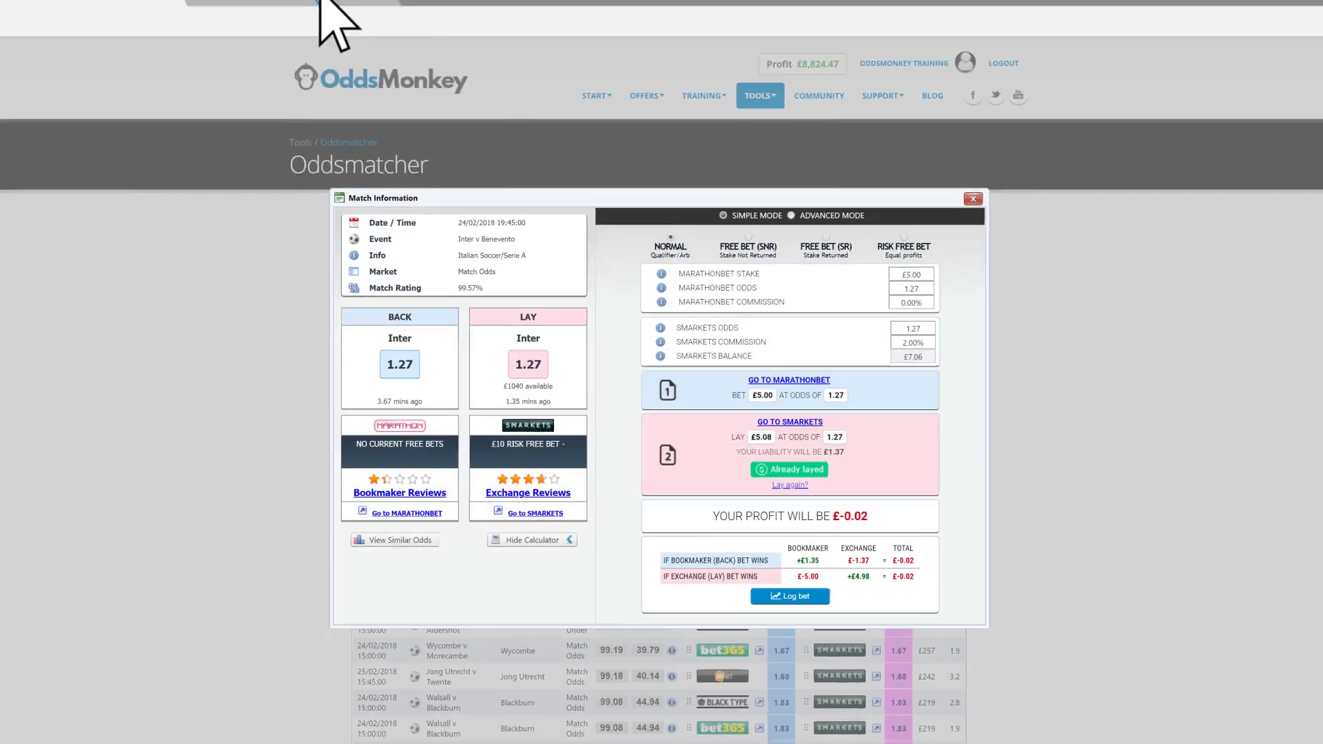
- View Red Avenger's prices in the 18:30 Dundalk 1 mile Flat Handicap on Smarkets
{"action": "left_click", "coordinate": [342, 24]}
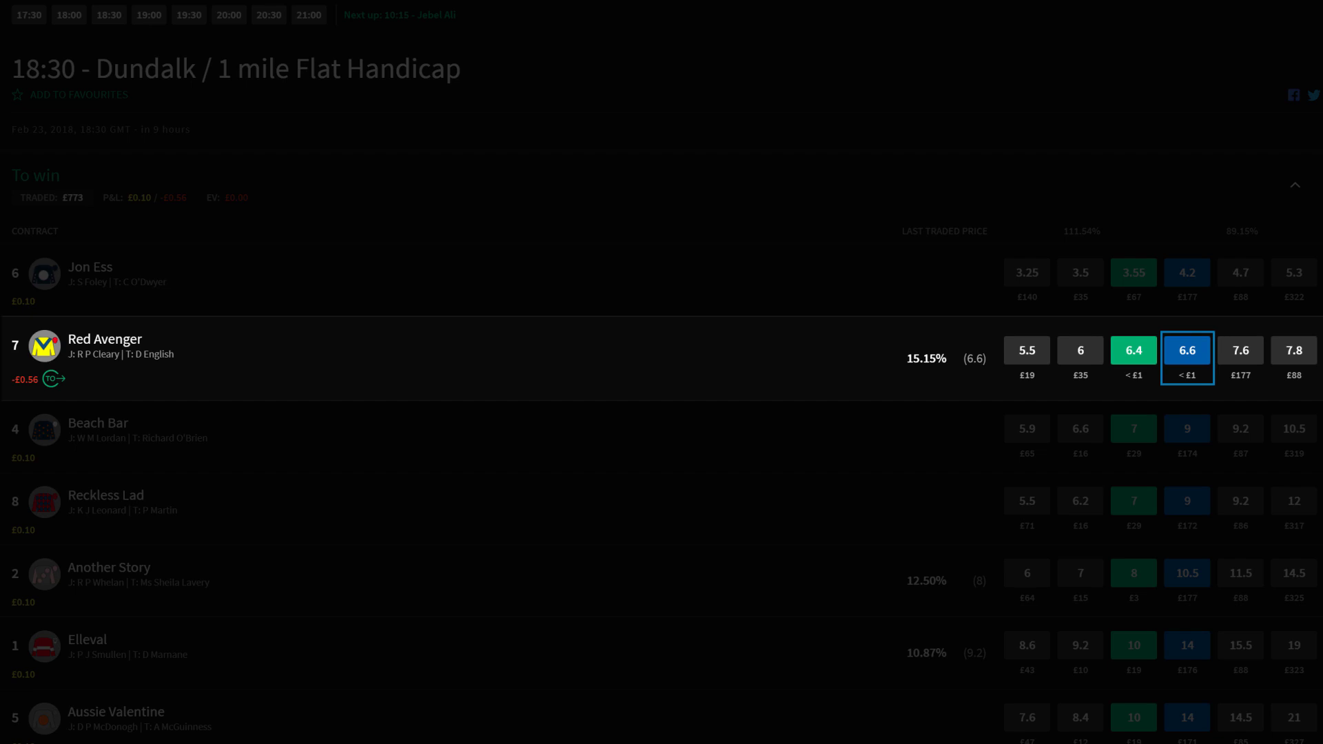
{"action": "left_click", "coordinate": [1241, 357]}
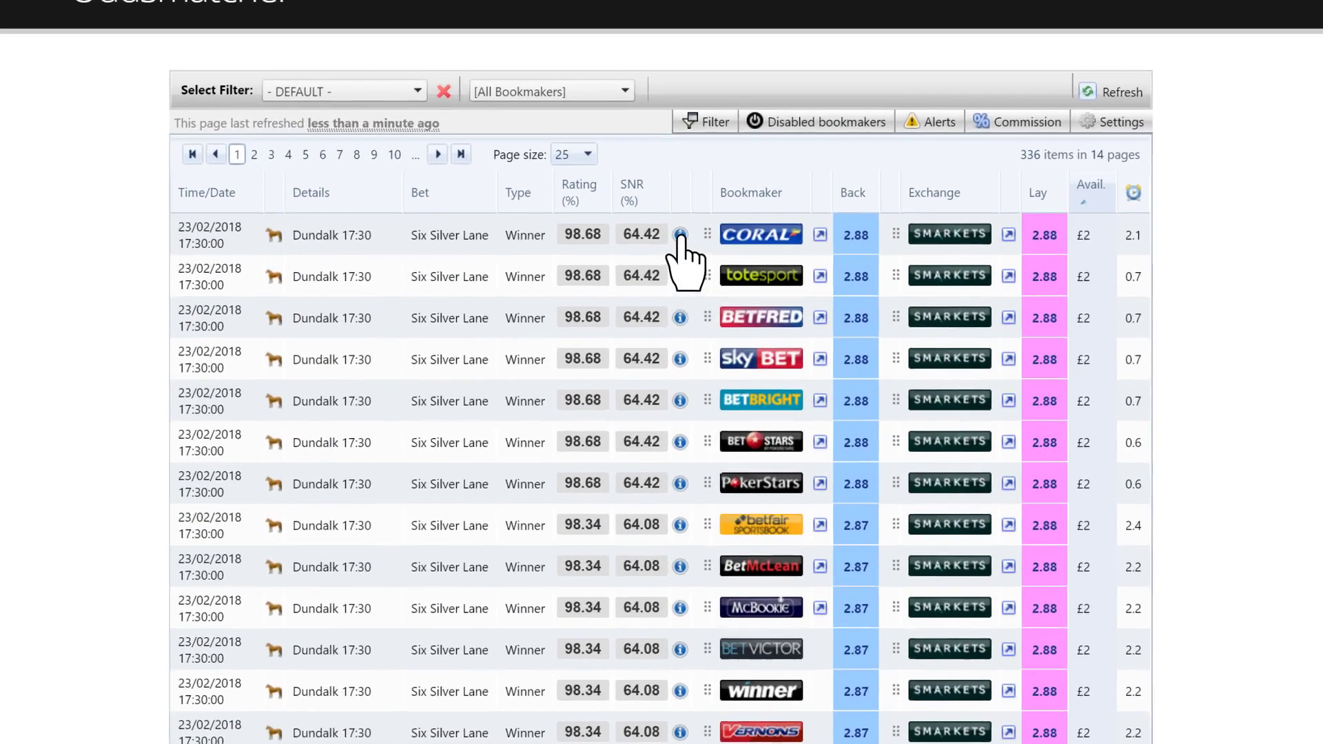
- Try laying Rock On Baileys on Smarkets; accept the refusal as odds moved to 1.90
{"action": "left_click", "coordinate": [678, 252]}
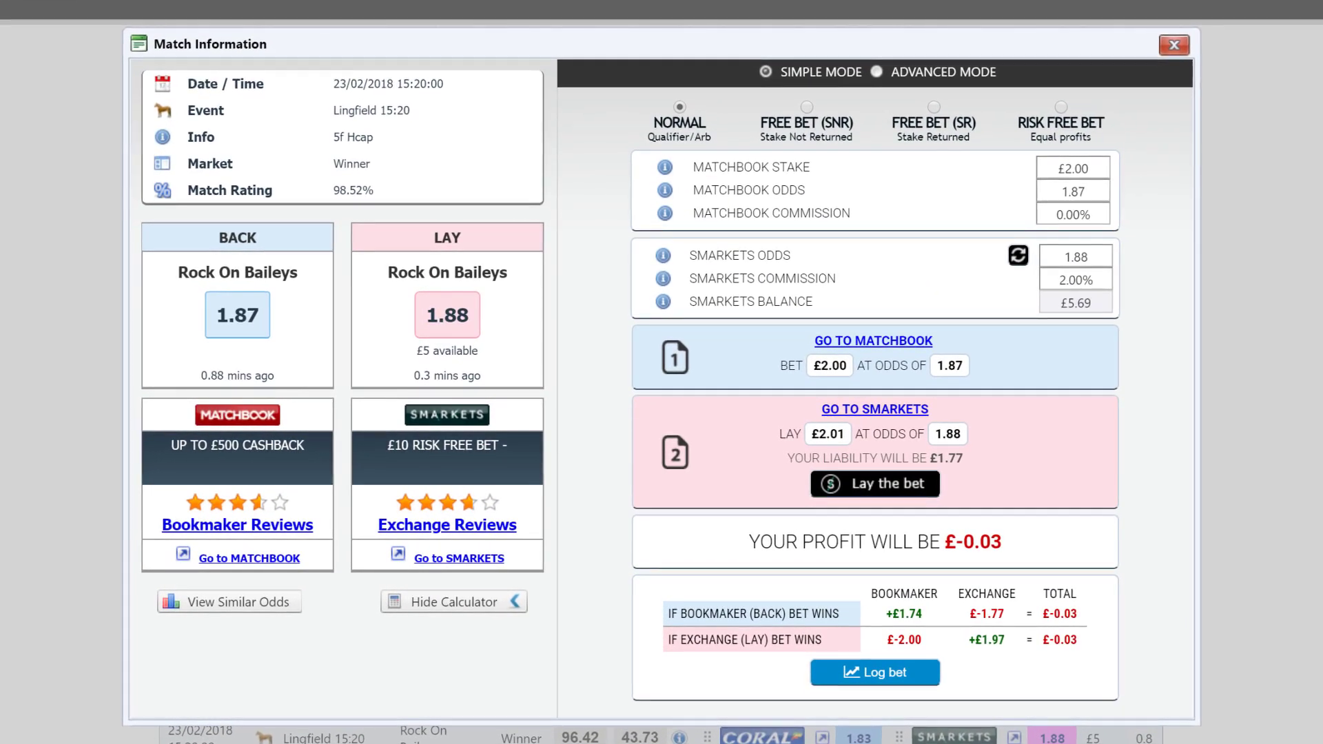
{"action": "left_click", "coordinate": [879, 486]}
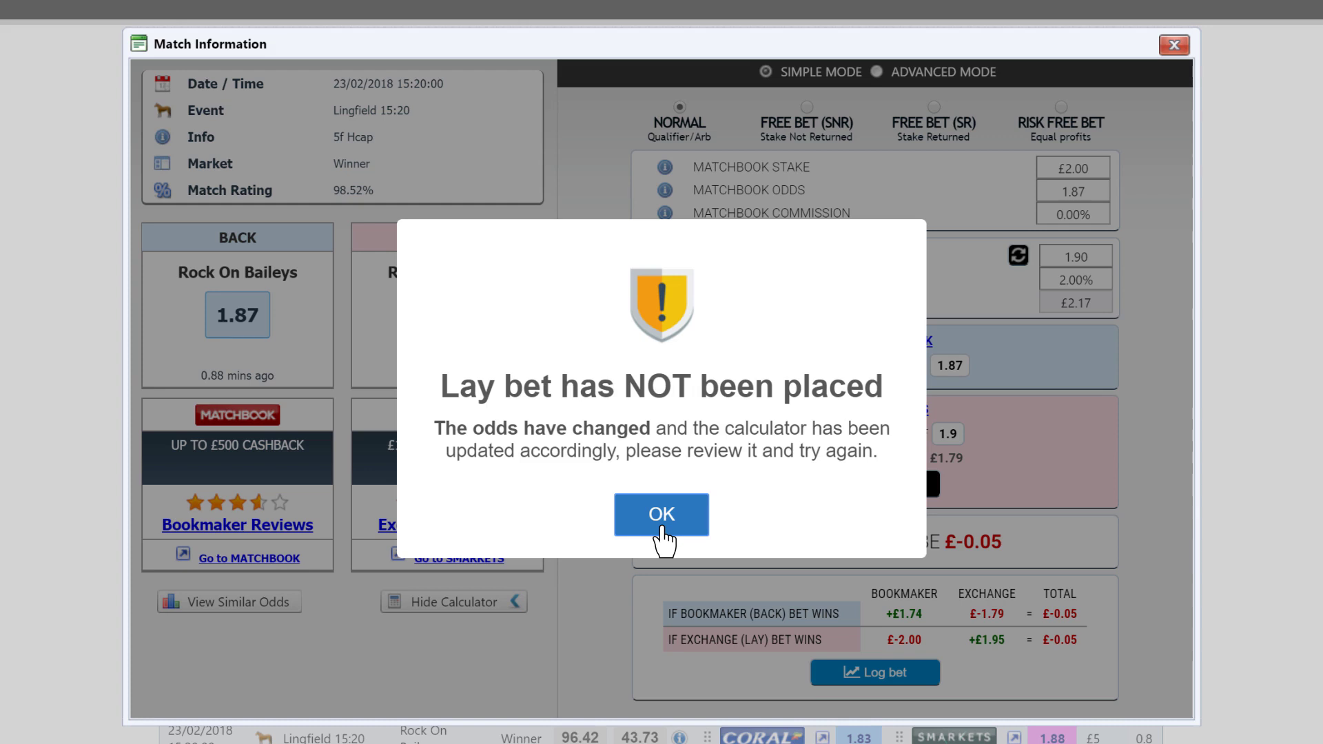
{"action": "left_click", "coordinate": [661, 529]}
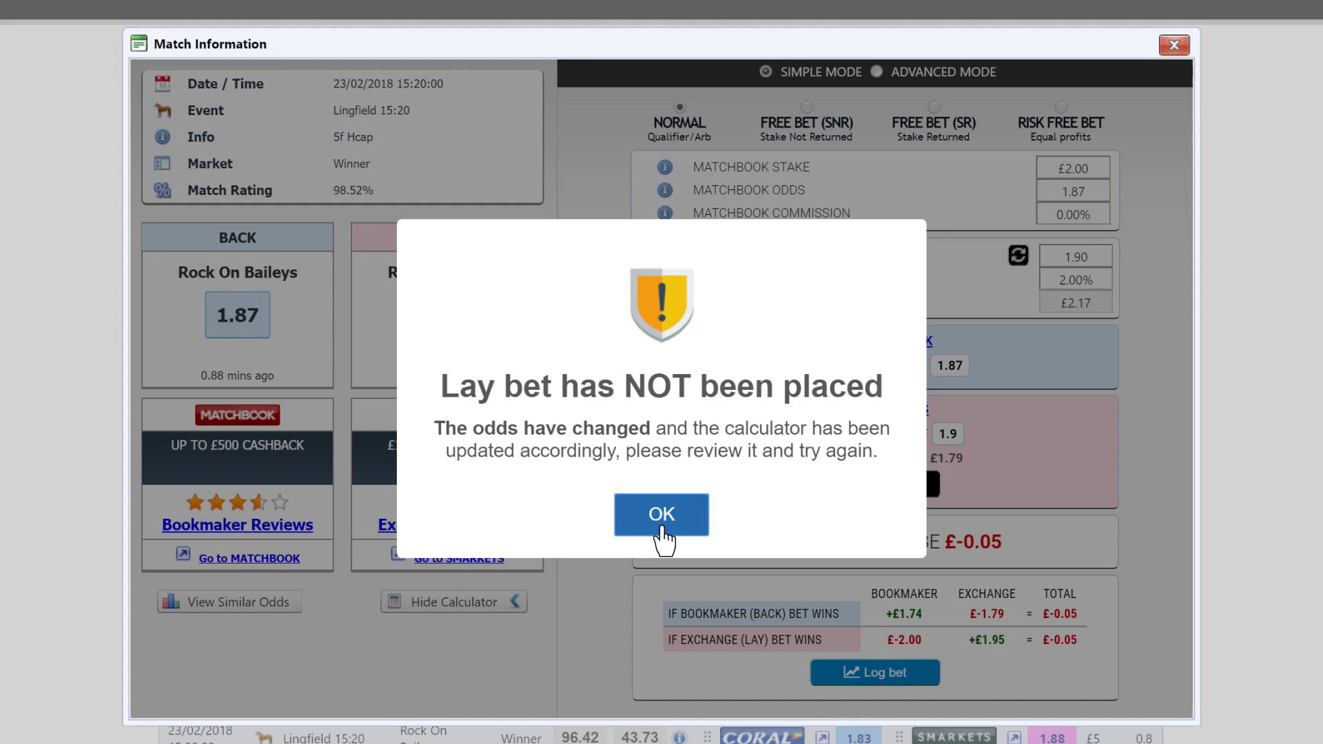